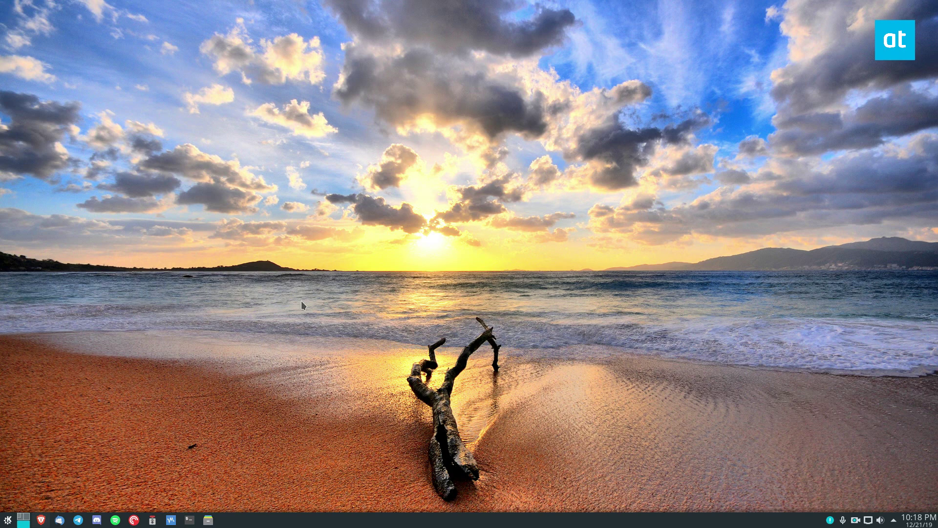
# Launch Minetest by searching for it in the KDE Plasma launcher
pyautogui.press('super')
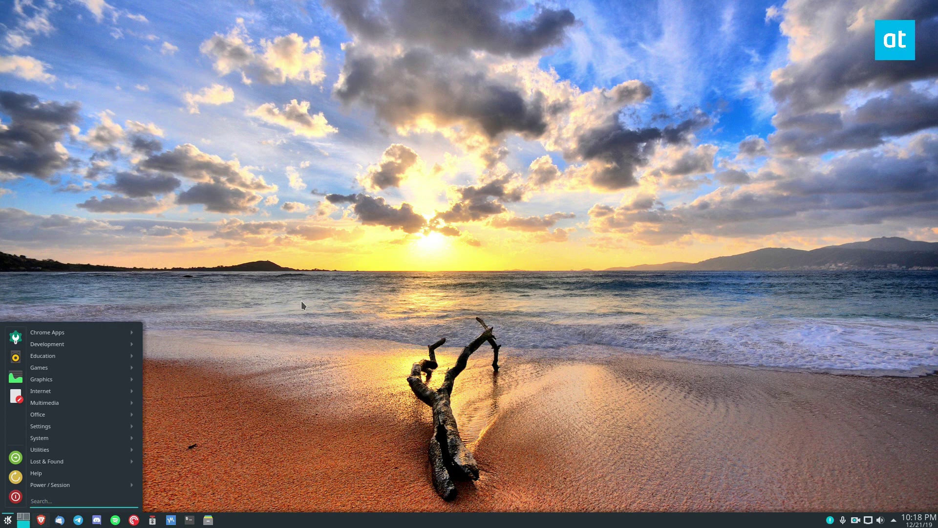
pyautogui.write('mine')
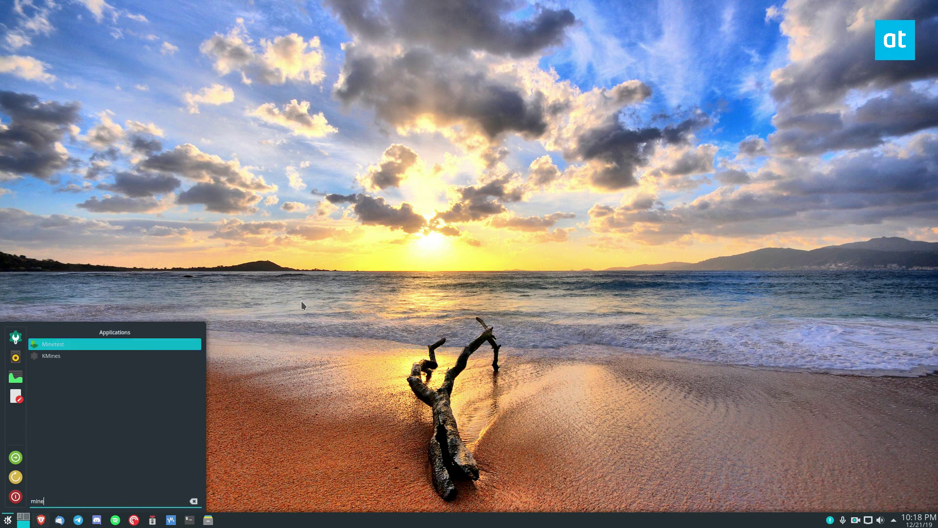
pyautogui.click(89, 345)
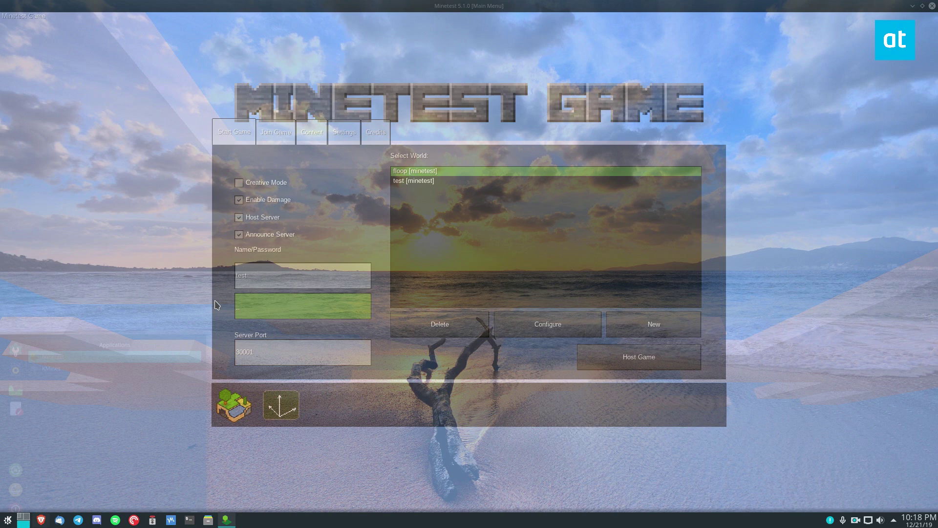
# Restore the Minetest window from fullscreen and enable Creative Mode
pyautogui.doubleClick(511, 7)
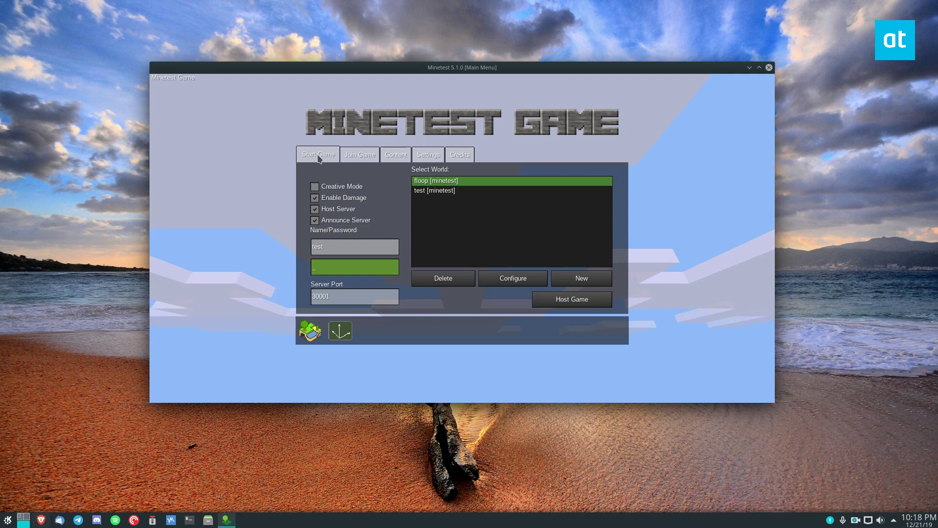
pyautogui.click(321, 175)
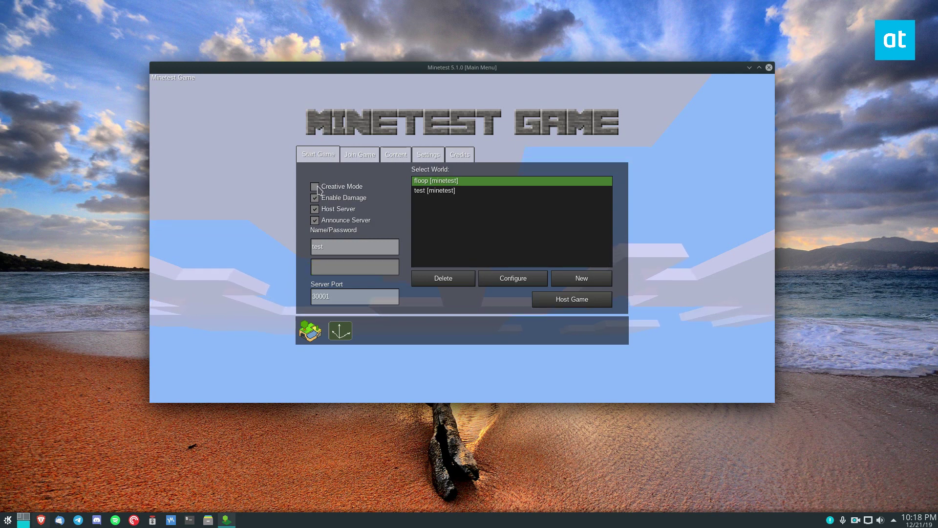
pyautogui.click(315, 187)
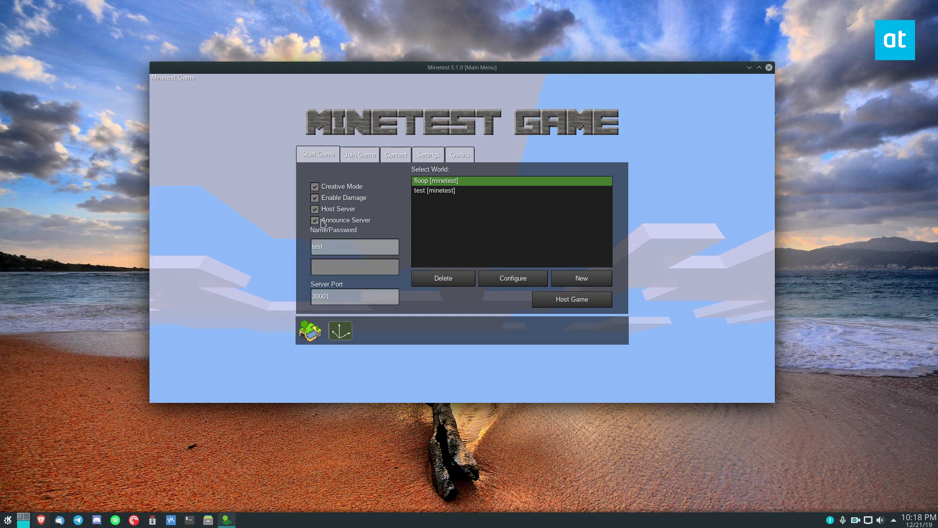
# Replace the player name, enter the password, and select the 'test' world
pyautogui.press('BackSpace')
pyautogui.press('BackSpace')
pyautogui.press('BackSpace')
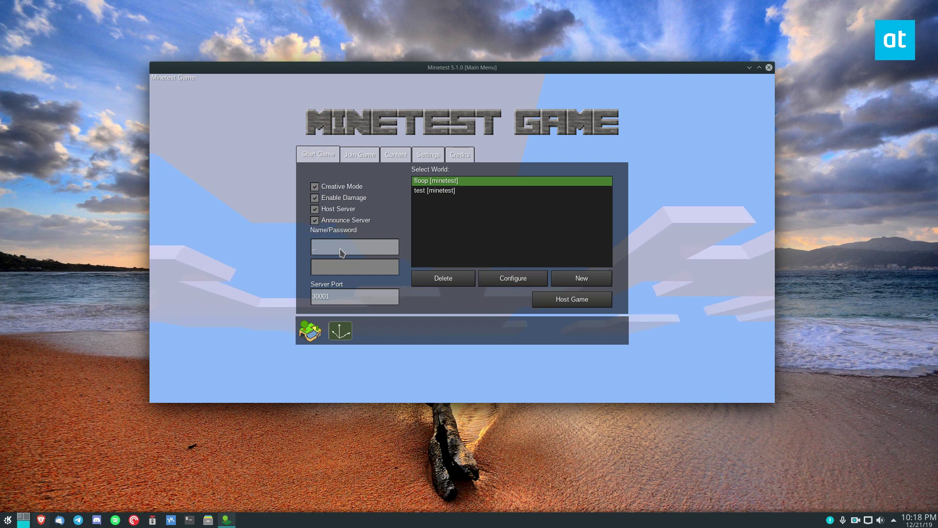
pyautogui.write('Test Server')
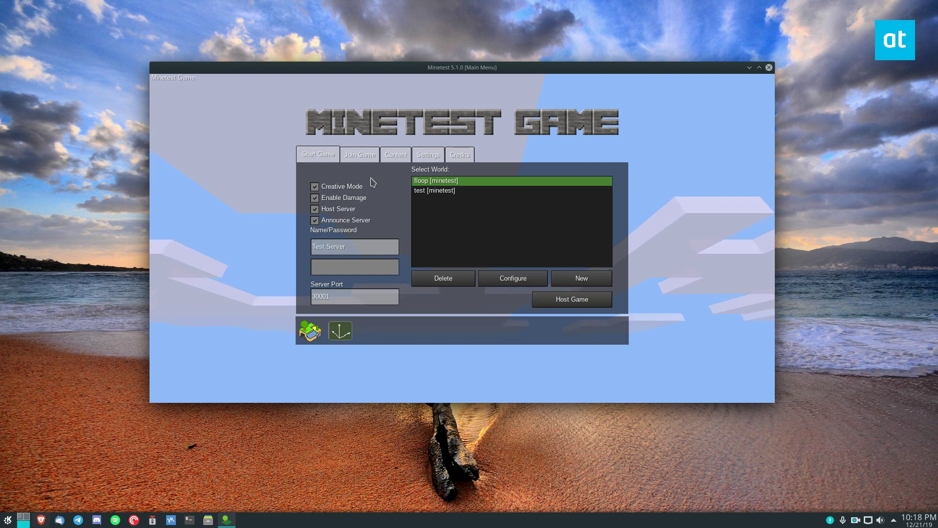
pyautogui.click(359, 274)
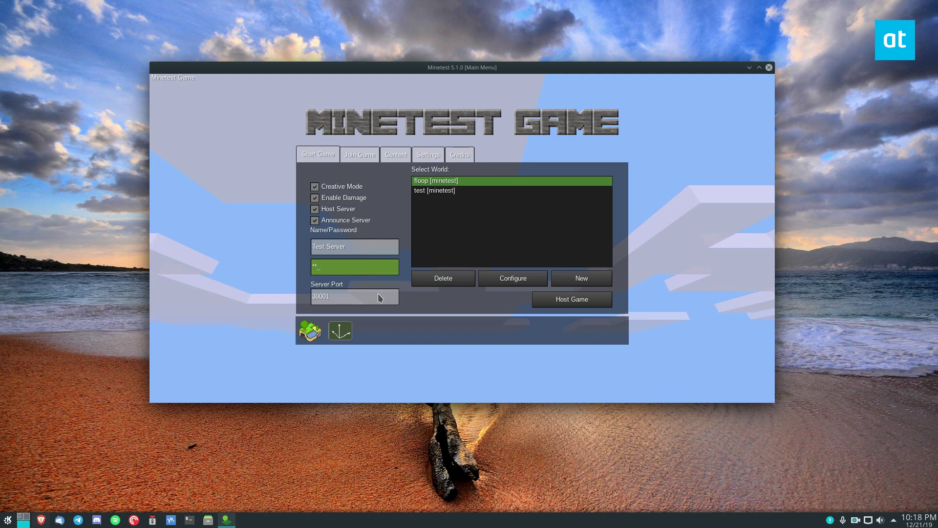
pyautogui.write('password')
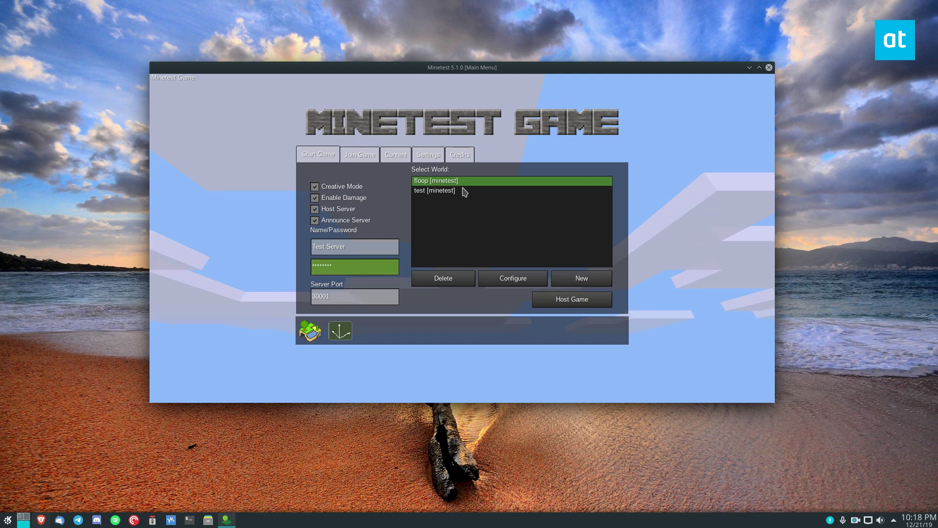
pyautogui.click(463, 190)
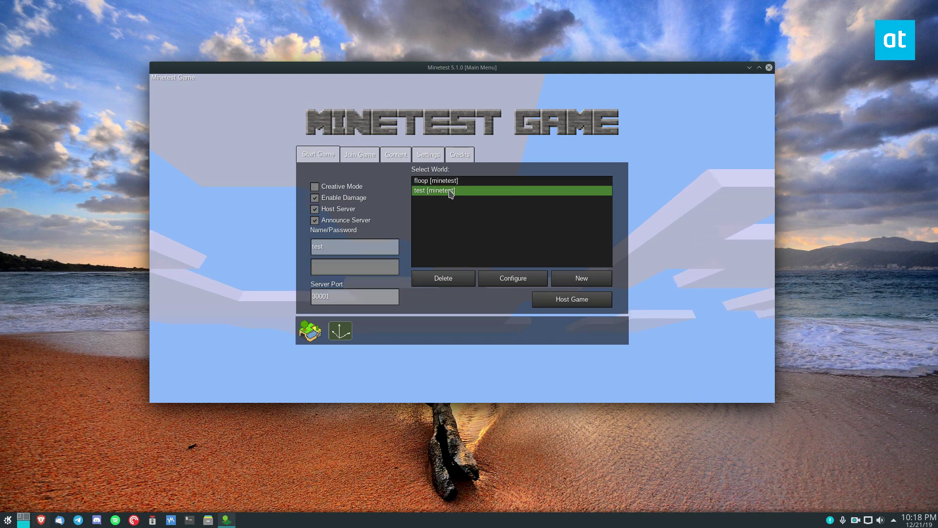
# Delete the 'test' world, then create 'New WORLD for test' with a custom seed
pyautogui.click(456, 277)
pyautogui.click(371, 252)
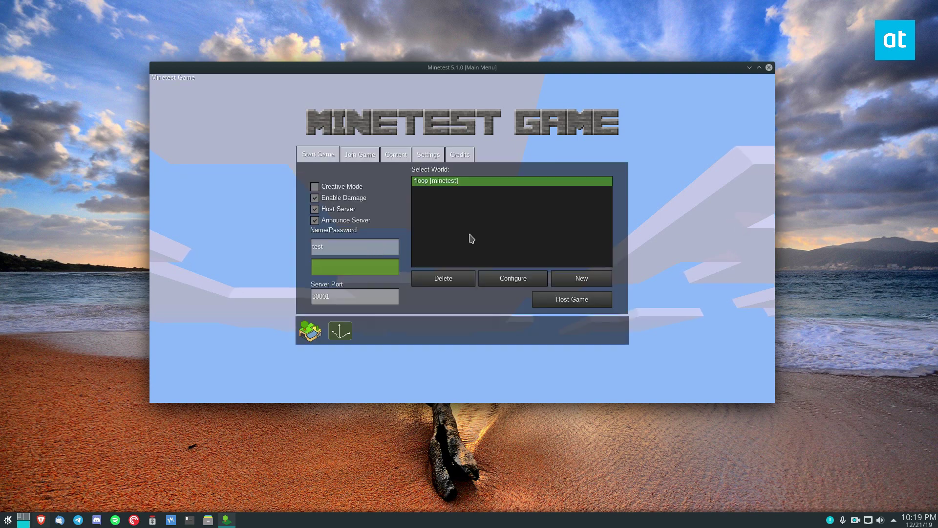
pyautogui.click(576, 275)
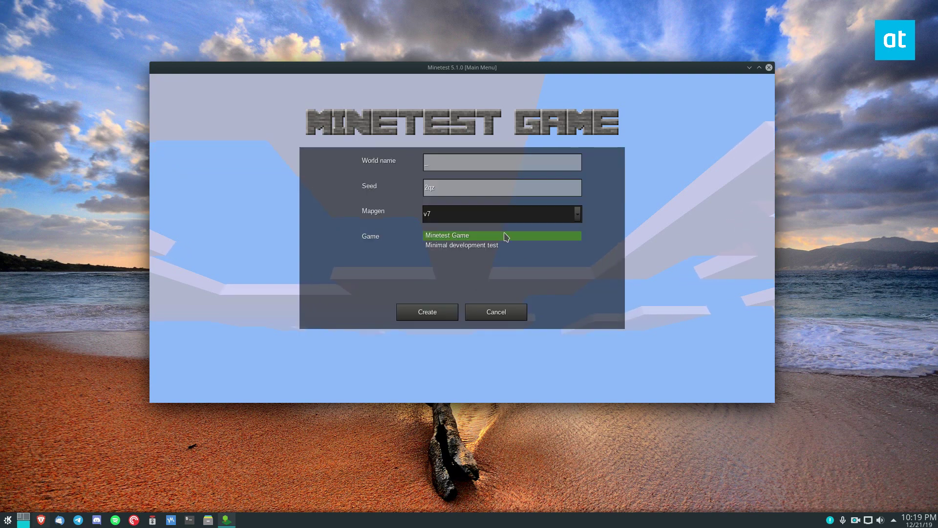
pyautogui.write('w WORL')
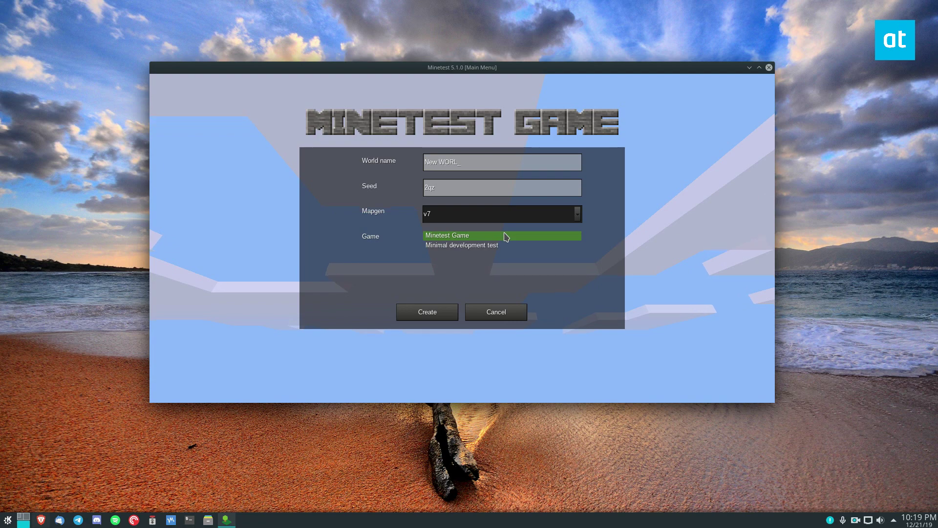
pyautogui.write('D for test')
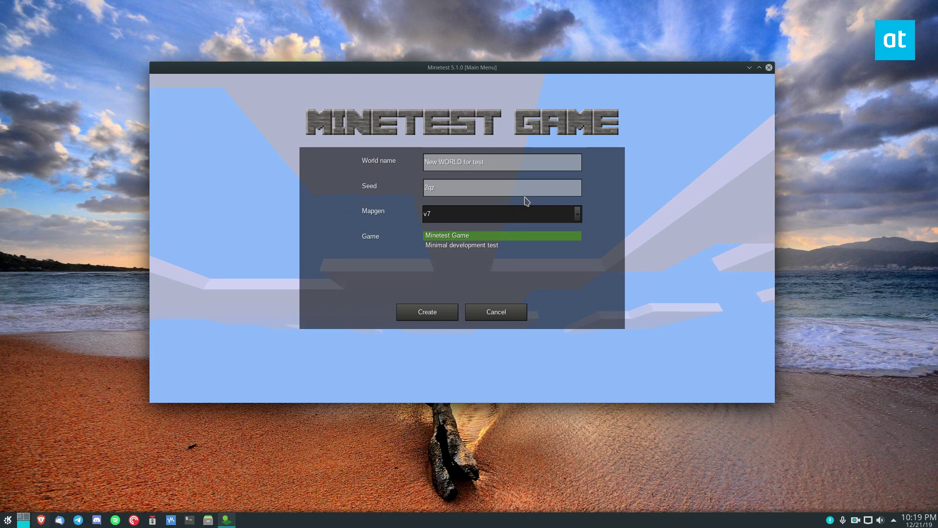
pyautogui.press('BackSpace')
pyautogui.press('BackSpace')
pyautogui.press('BackSpace')
pyautogui.write('9u123000')
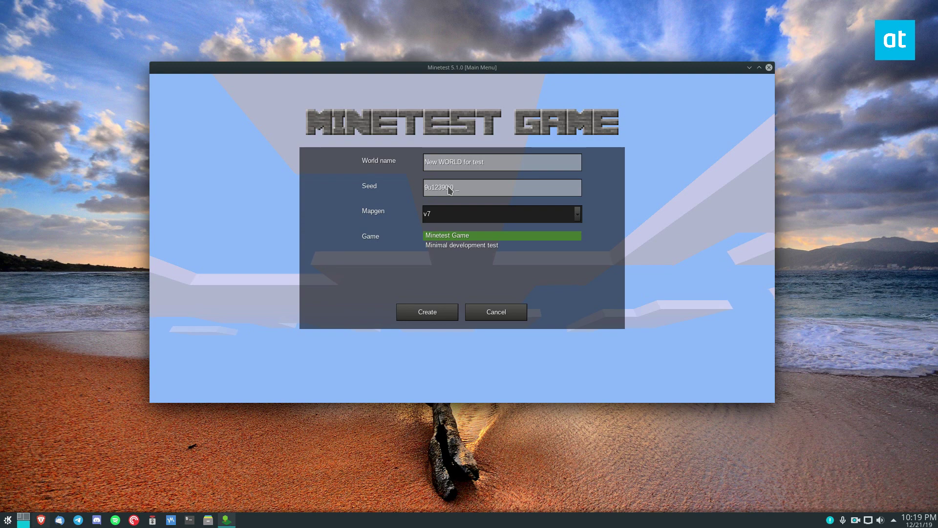
pyautogui.write('j0 9j3h4092wu3q0 423w4r23qw4r')
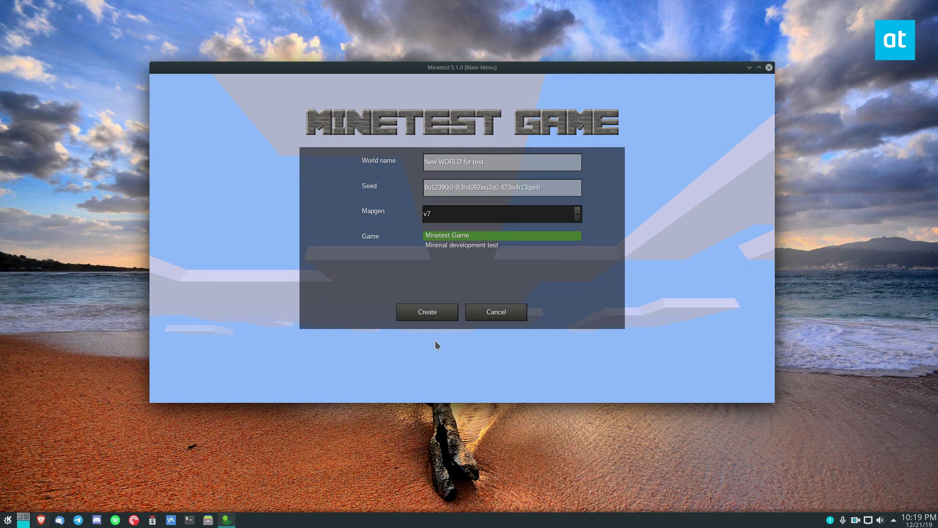
pyautogui.click(436, 316)
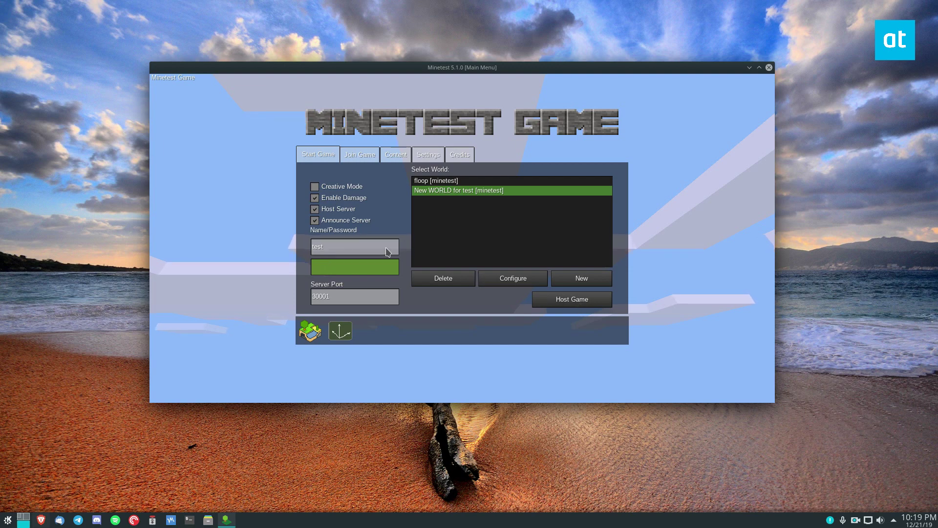
# Host 'New WORLD for test' and walk forward past dirt ledges and tree trunks
pyautogui.click(575, 301)
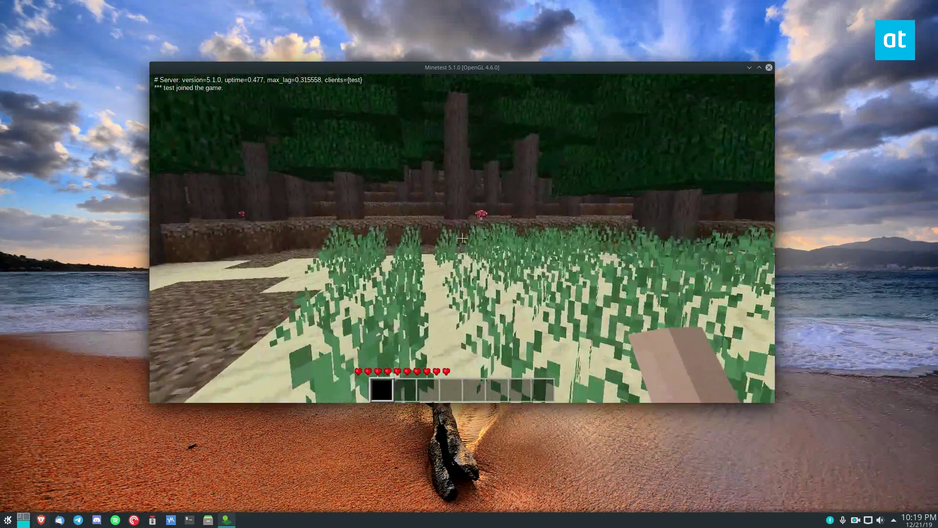
pyautogui.press('w')
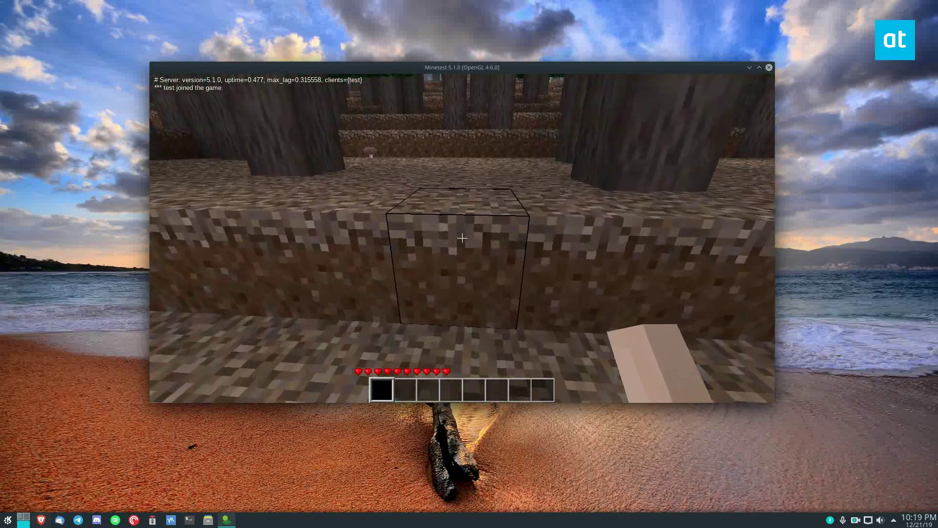
pyautogui.press('w')
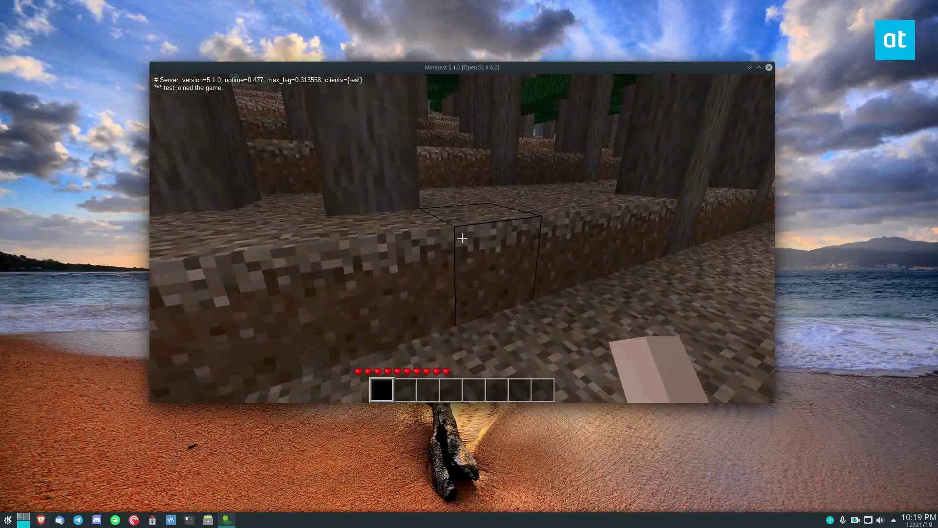
pyautogui.press('w')
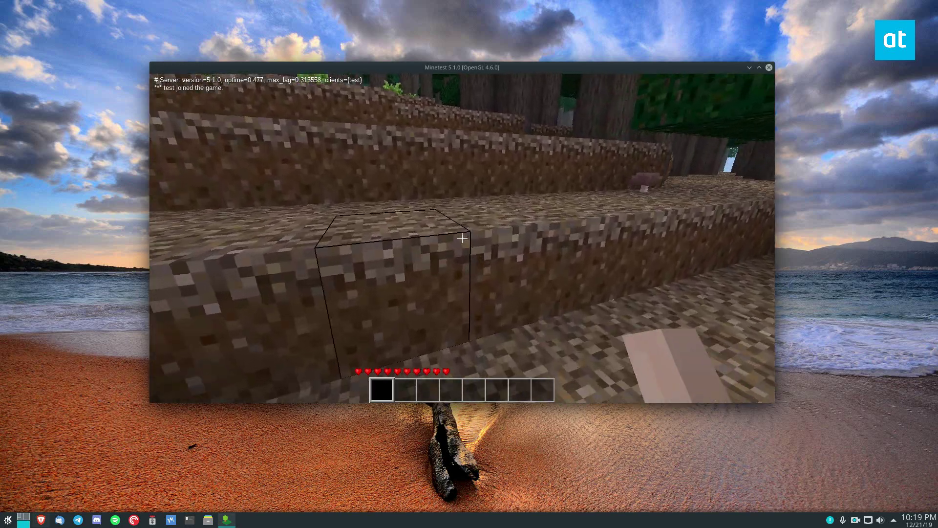
pyautogui.press('w')
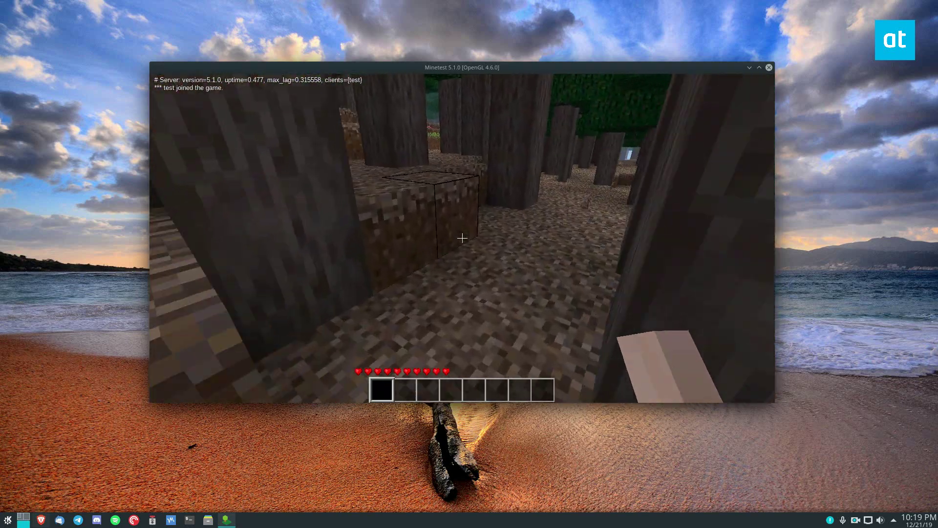